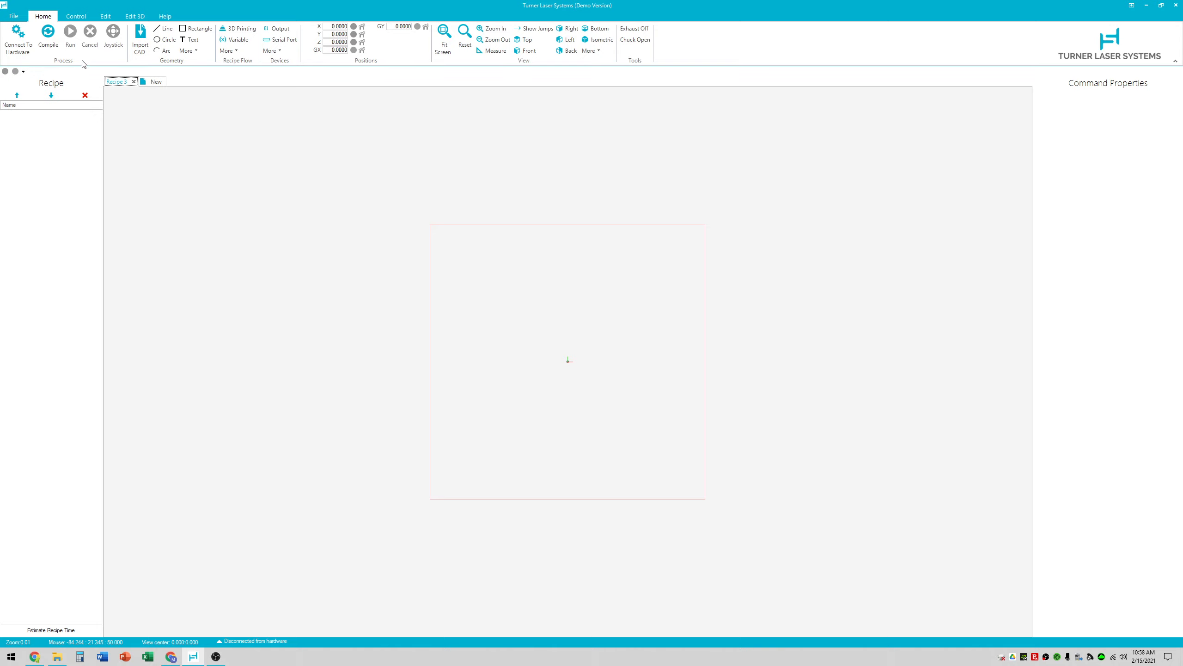
Connect to the hardware and open the Joystick window, moving it clear of the work area.
click(18, 42)
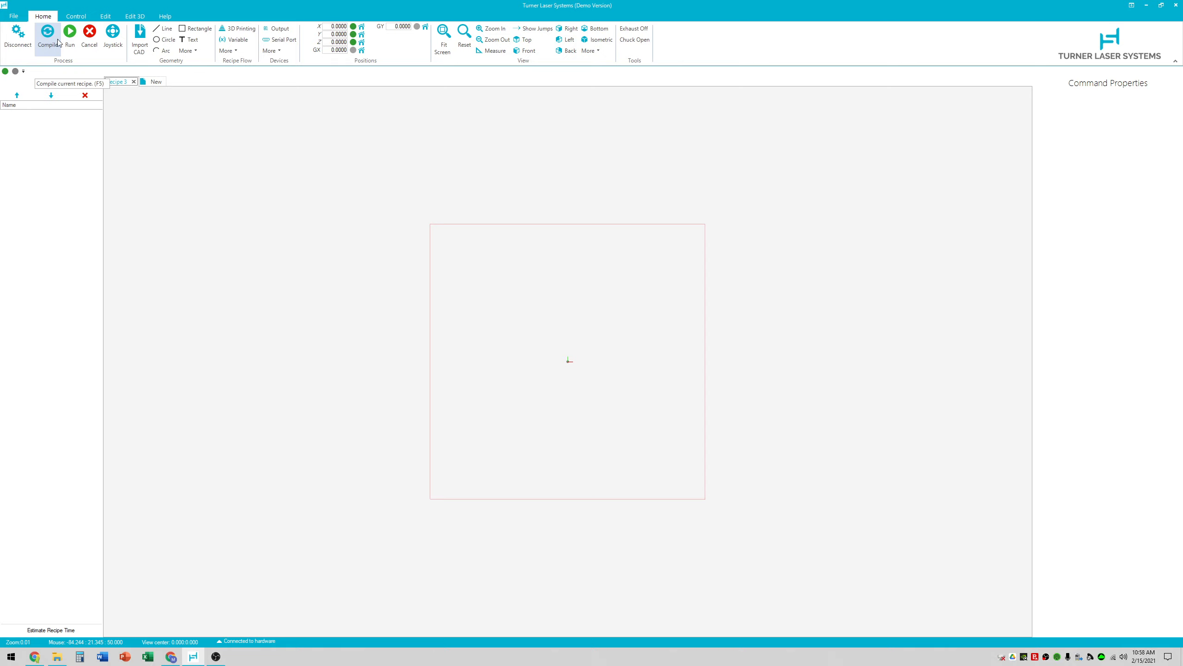
click(107, 48)
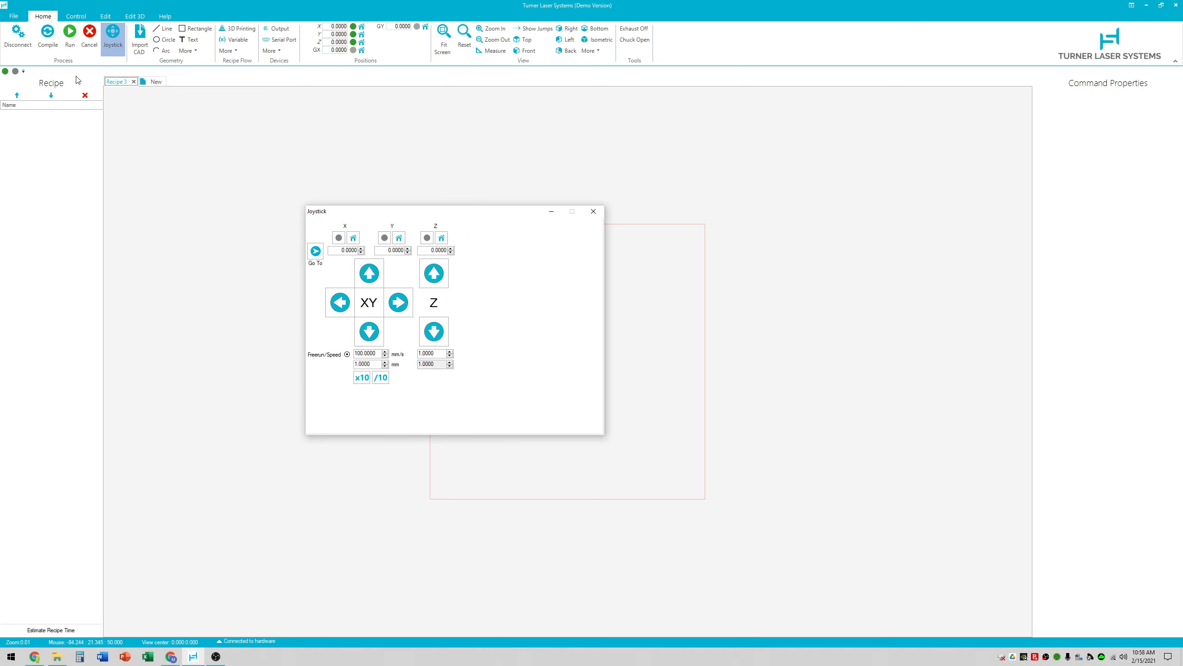
drag(400, 217, 206, 105)
Jog the stage back and forth along X and Y with the joystick at 100 mm/s.
click(207, 190)
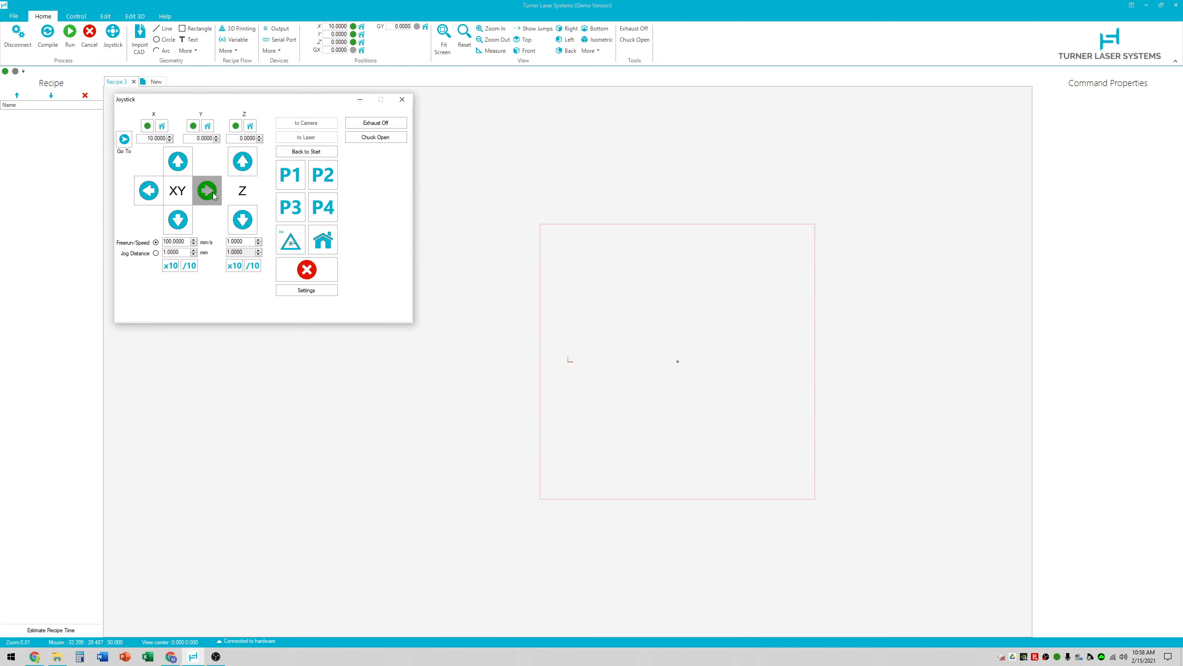
click(159, 190)
click(159, 190)
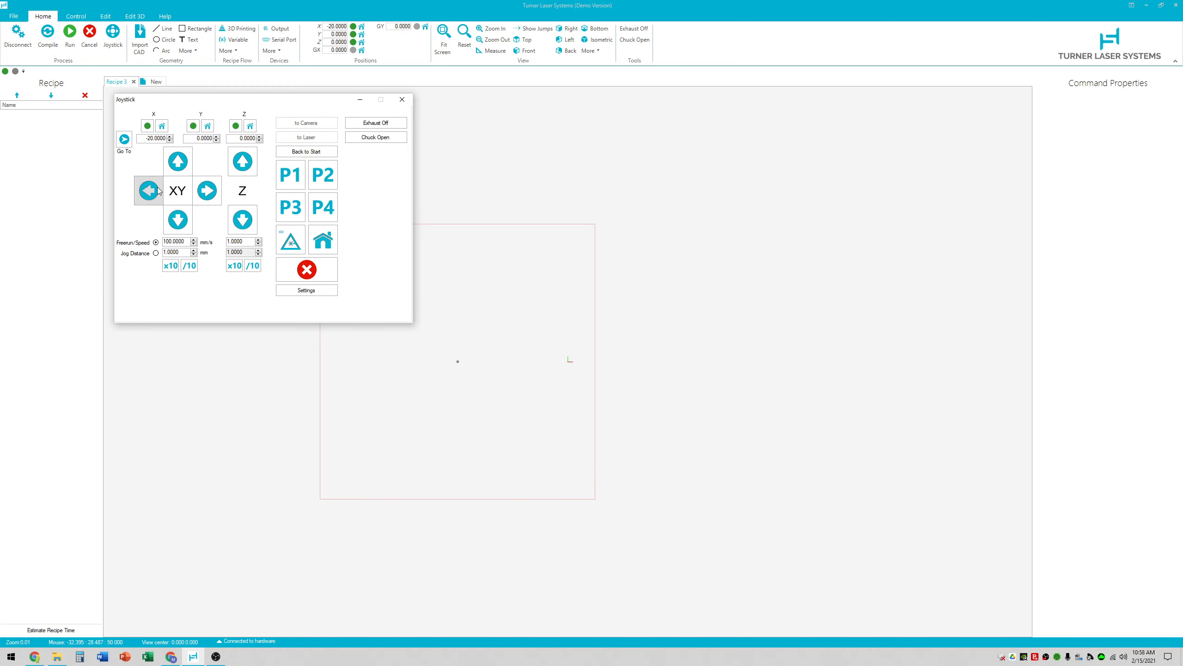
key(Up)
key(Right)
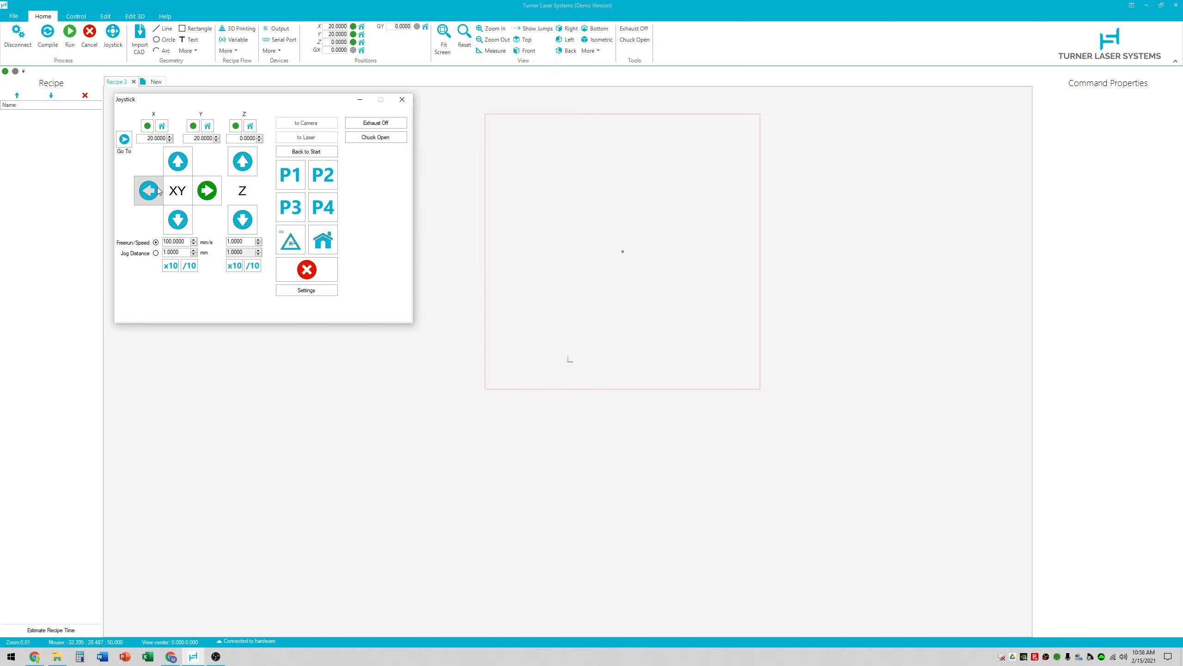
key(Down)
key(Left)
key(Up)
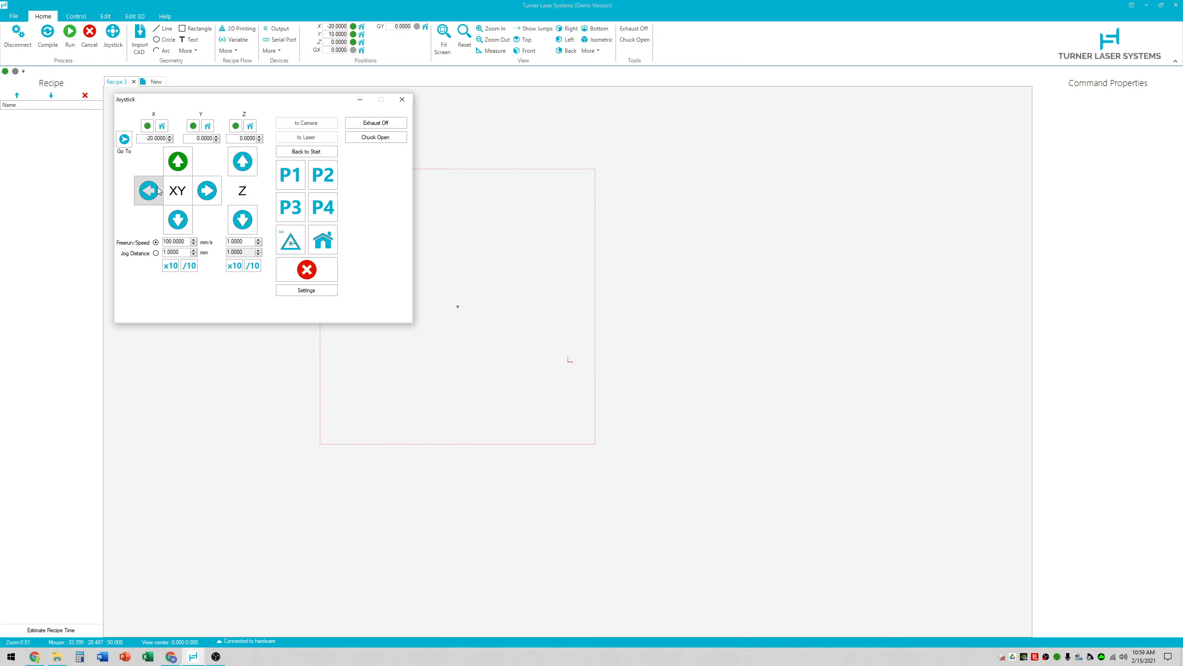
key(Right)
key(Down)
key(Left)
key(Right)
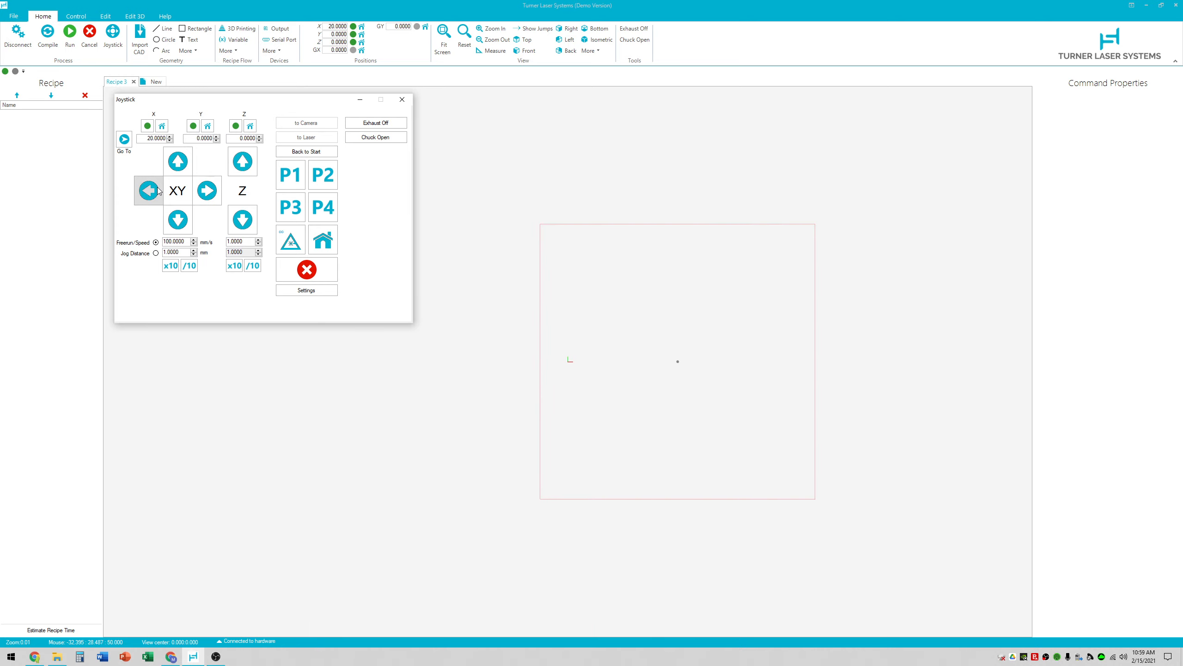
Jog the Z axis up and down, and send the stage to saved position P1.
click(242, 161)
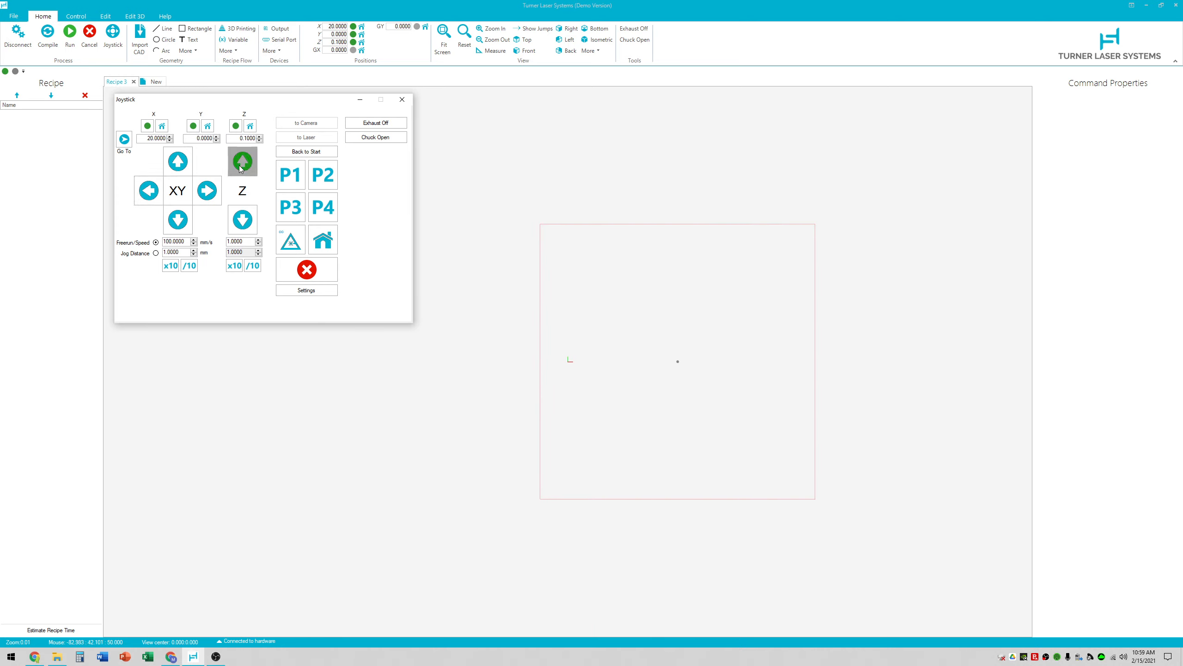
click(245, 223)
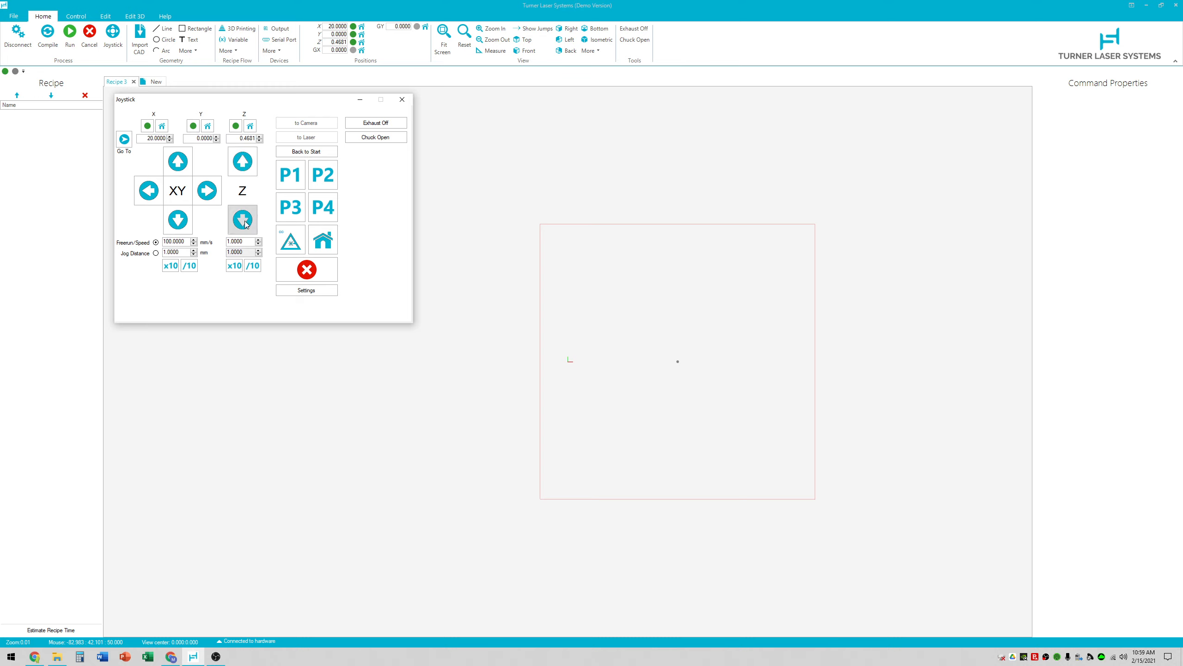
click(289, 179)
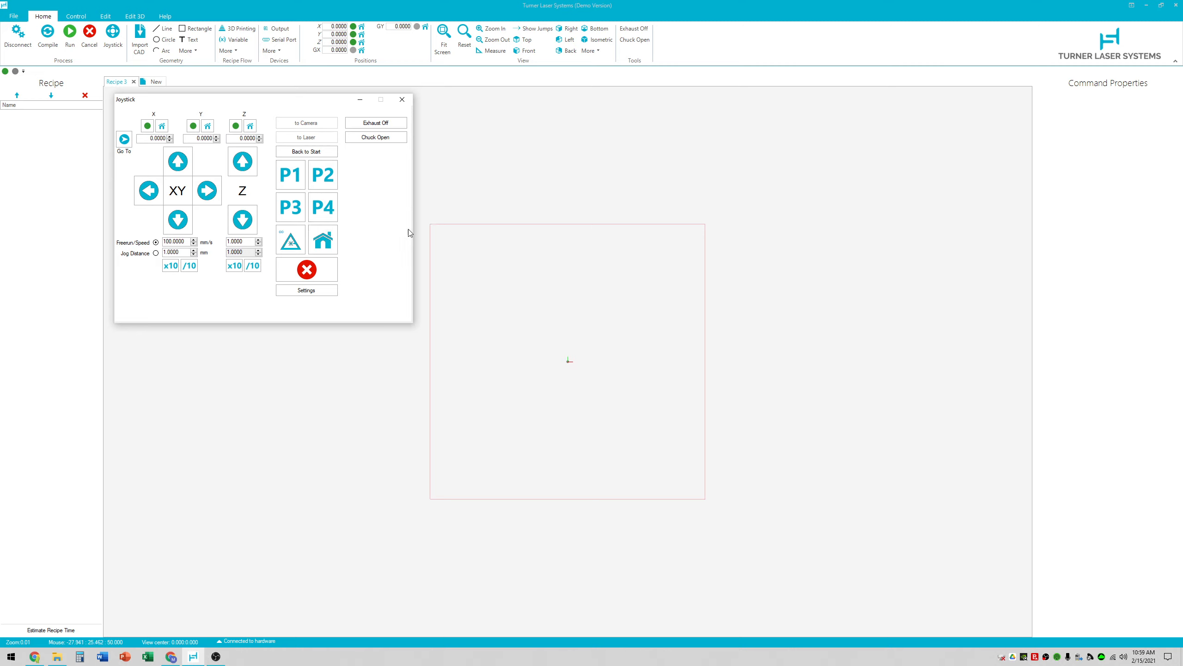
Switch the laser on and off again from the joystick, and close the Joystick window.
click(300, 240)
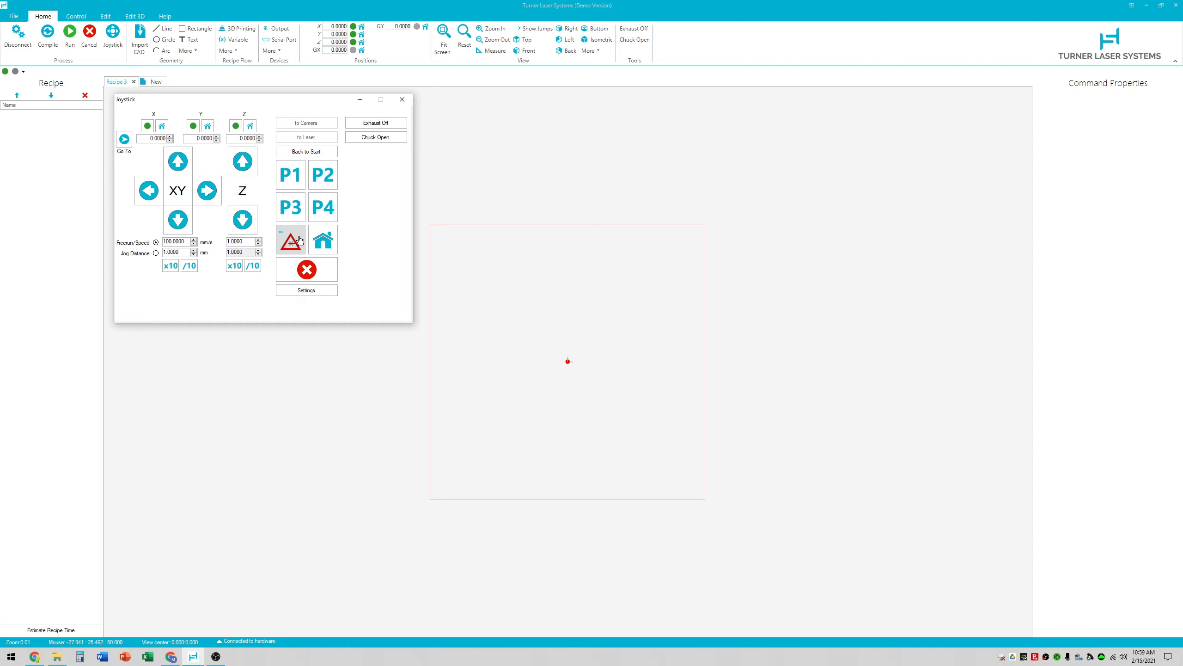
click(299, 240)
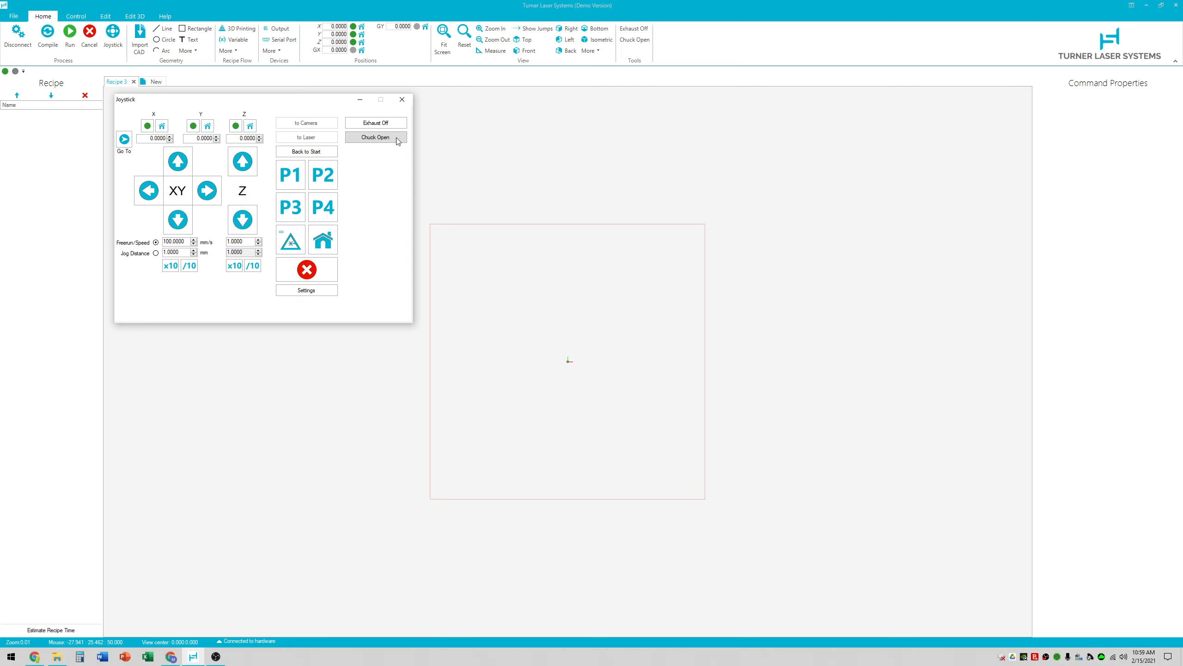
click(402, 99)
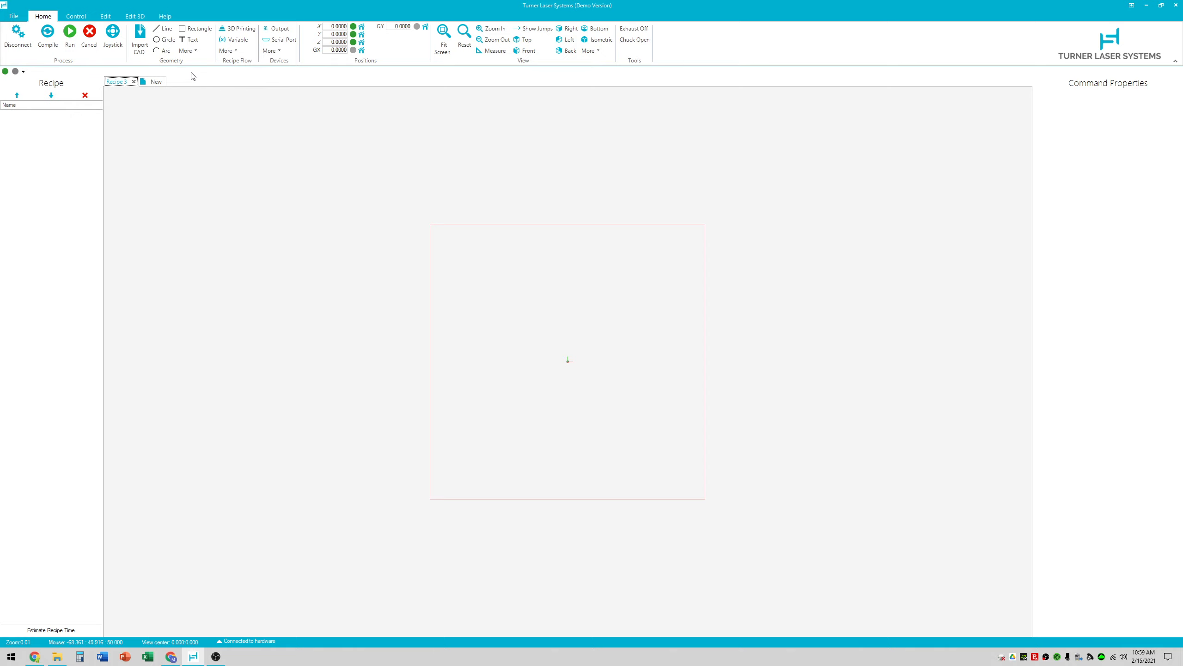
Draw a rectangle about 12.5 mm wide and 9.3 mm high around the origin.
click(196, 28)
click(518, 336)
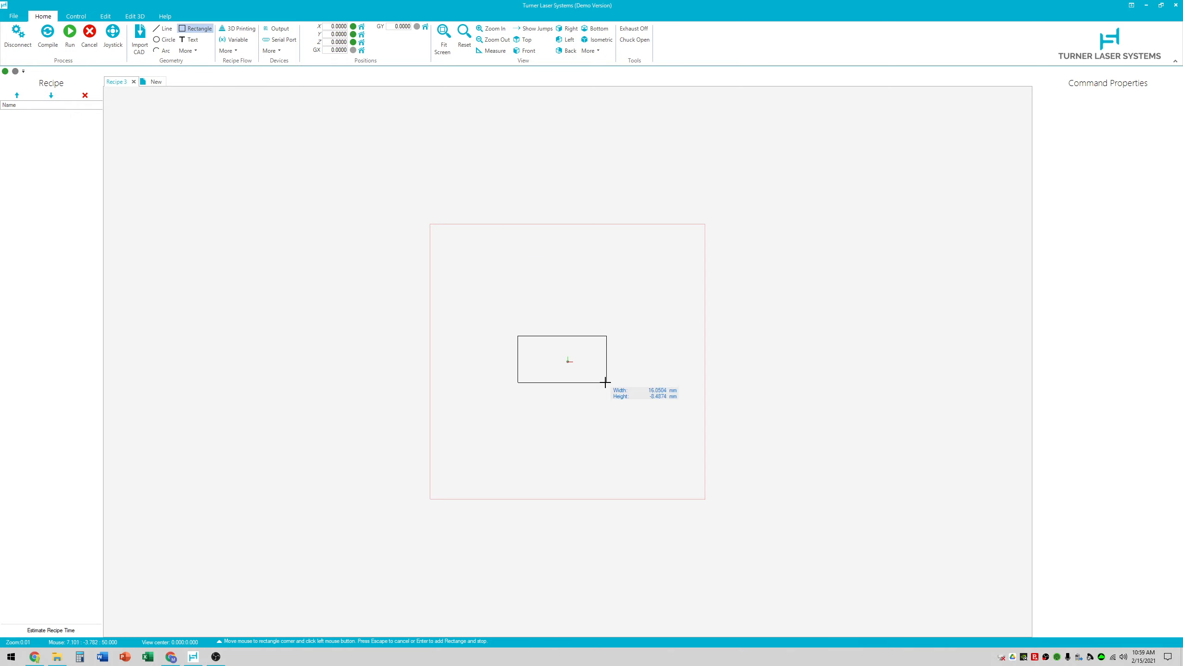
click(587, 387)
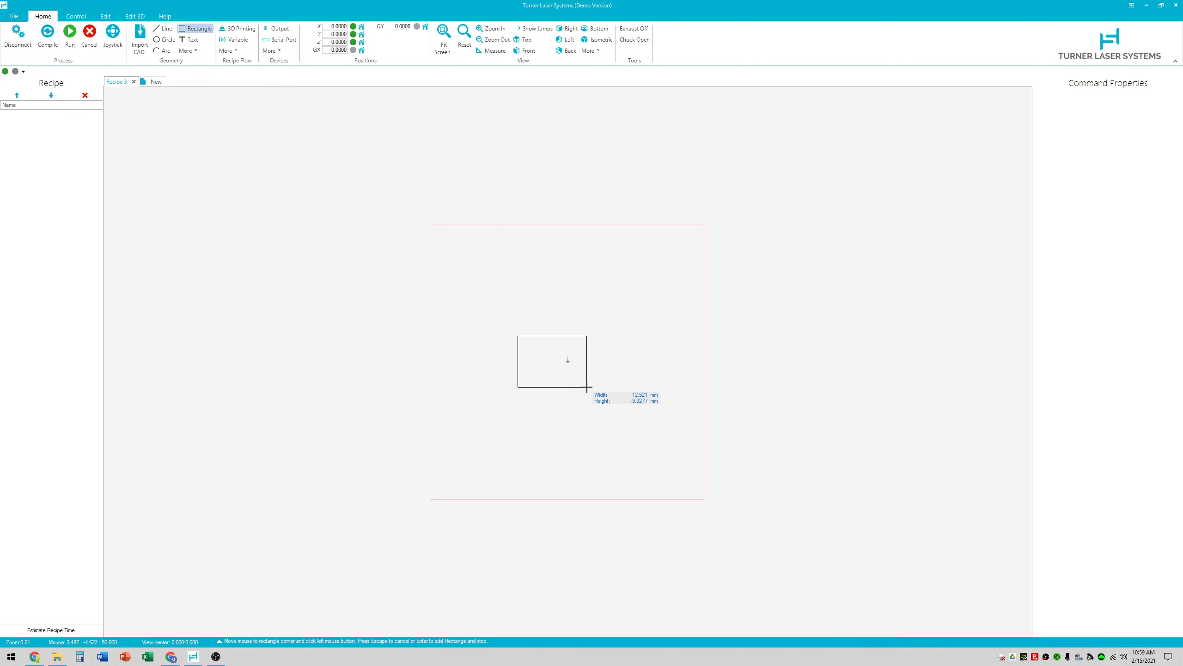
Draw a circle with a radius of about 5.5 mm above and to the right of the rectangle.
click(166, 40)
click(616, 284)
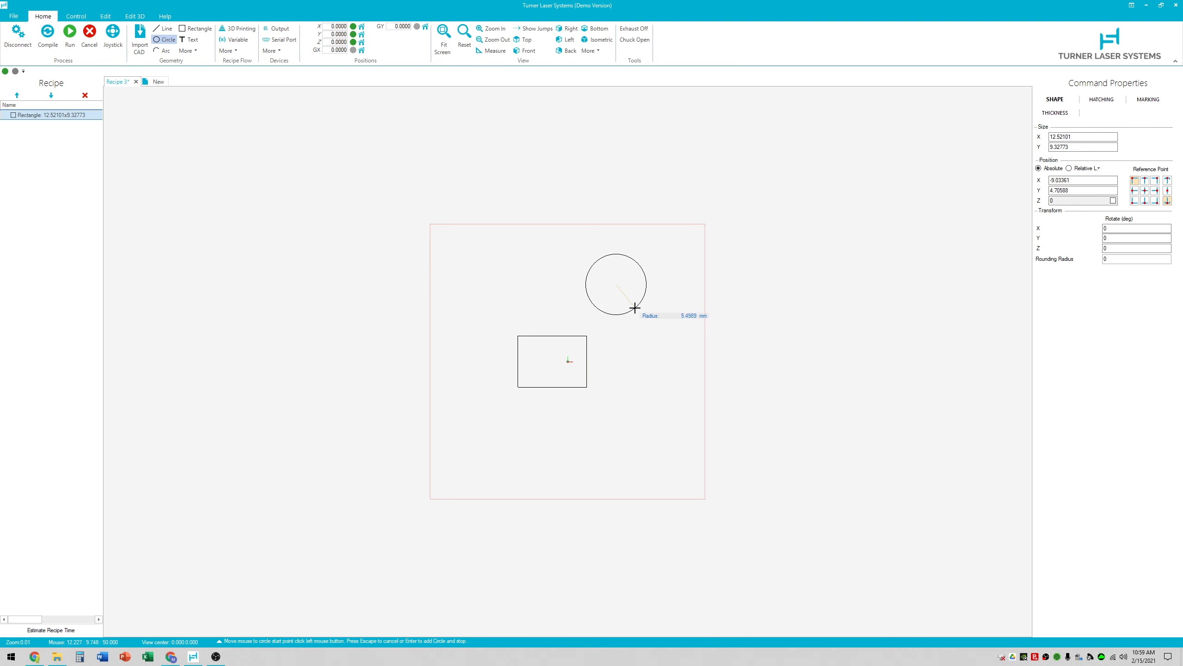
click(635, 308)
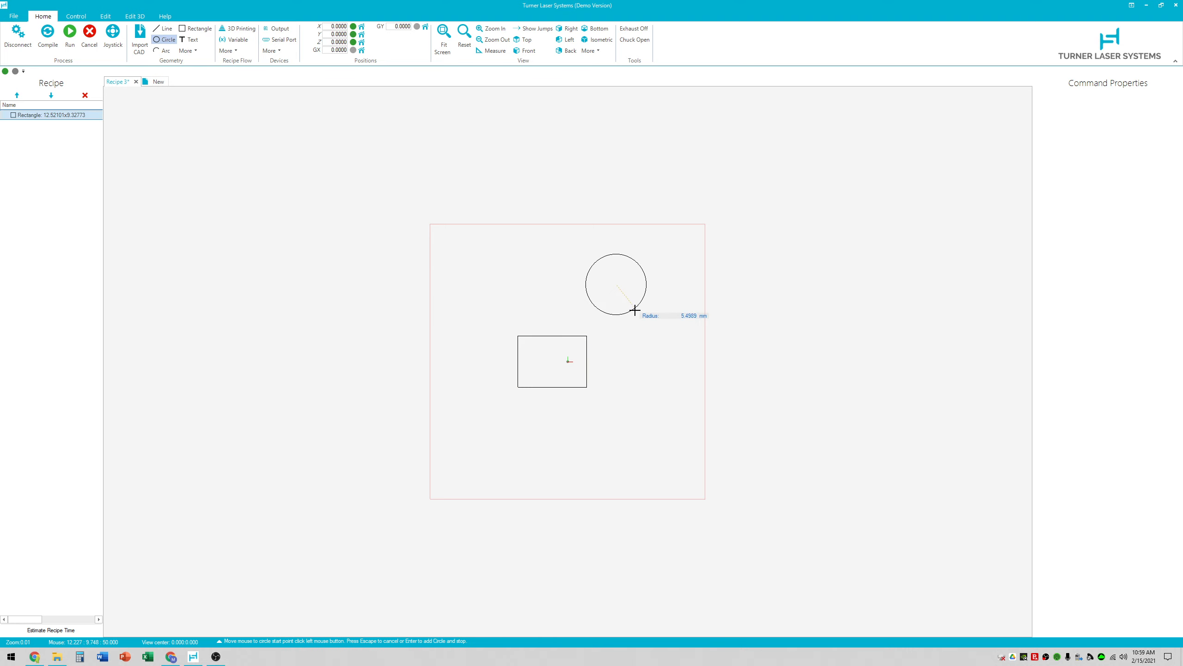
Place a text object to the right of the rectangle, and move it up and back down in the recipe order.
click(191, 41)
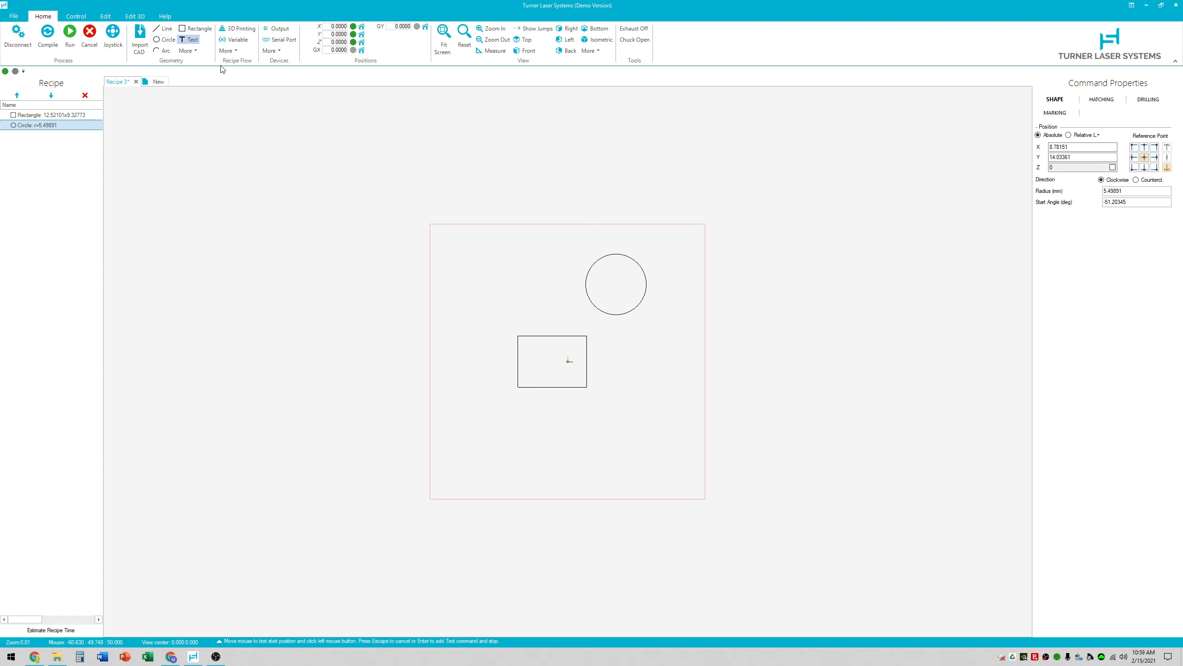
click(619, 364)
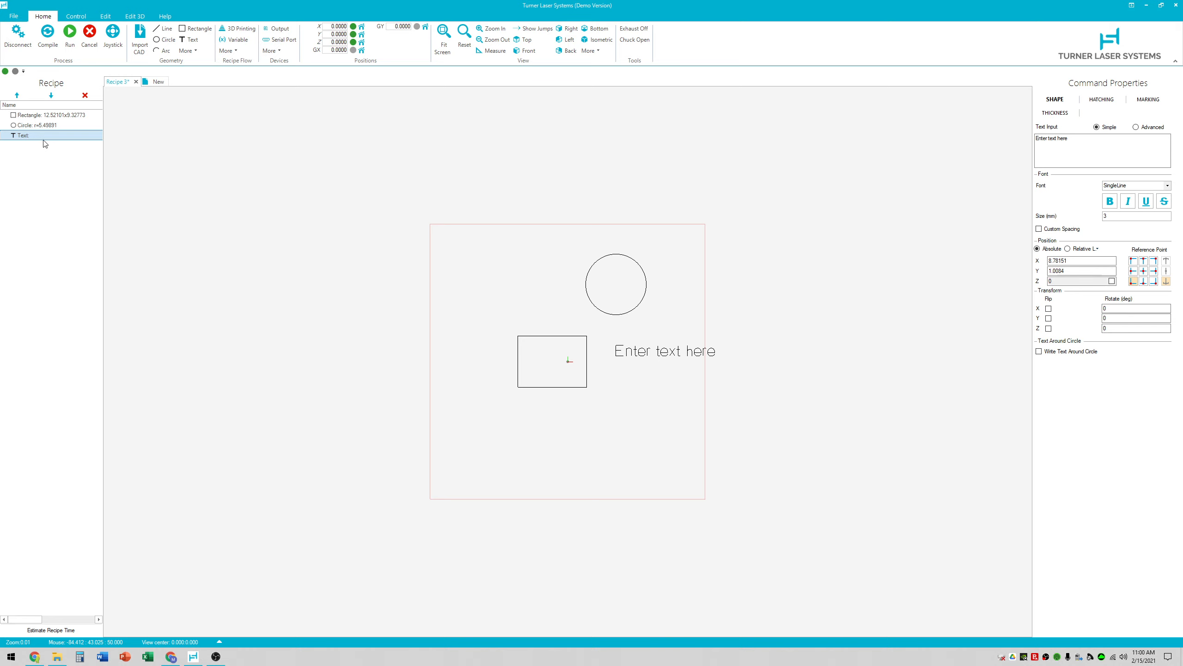
click(17, 95)
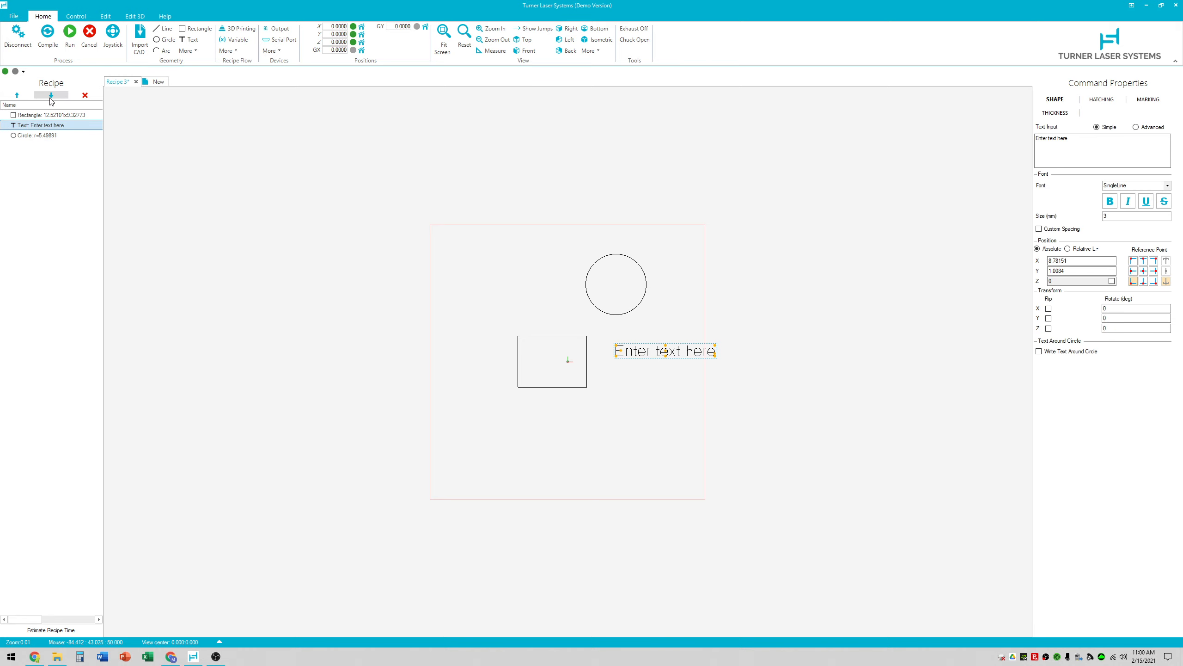
click(51, 97)
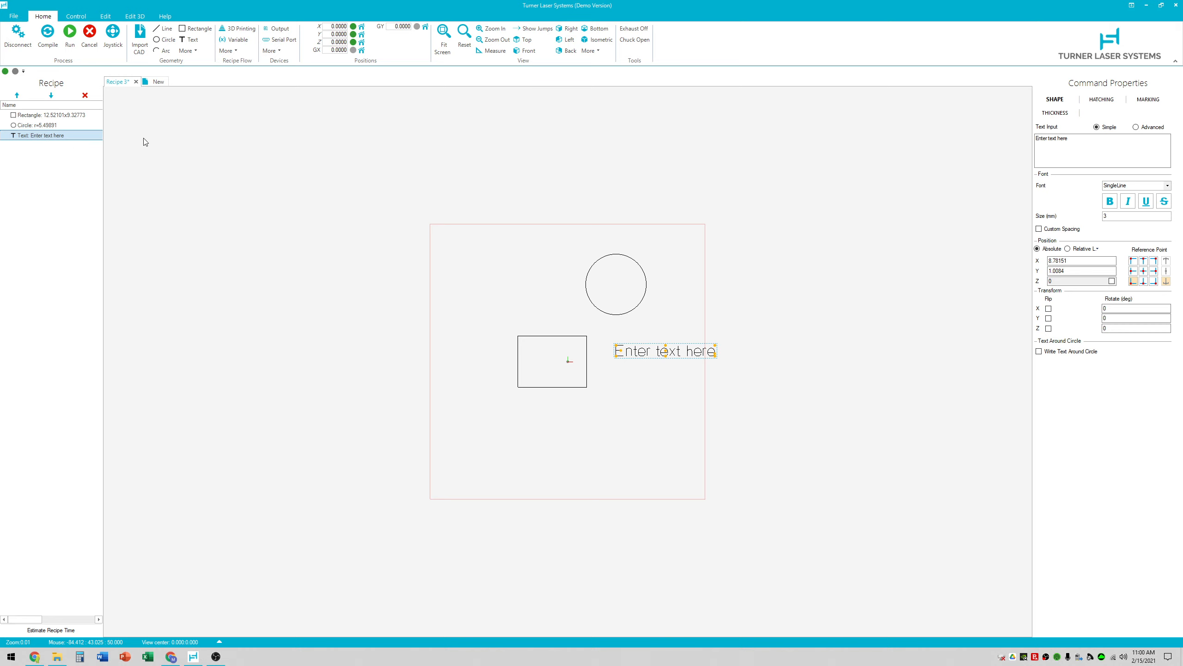
Add a Variable command at the end of the recipe.
click(228, 50)
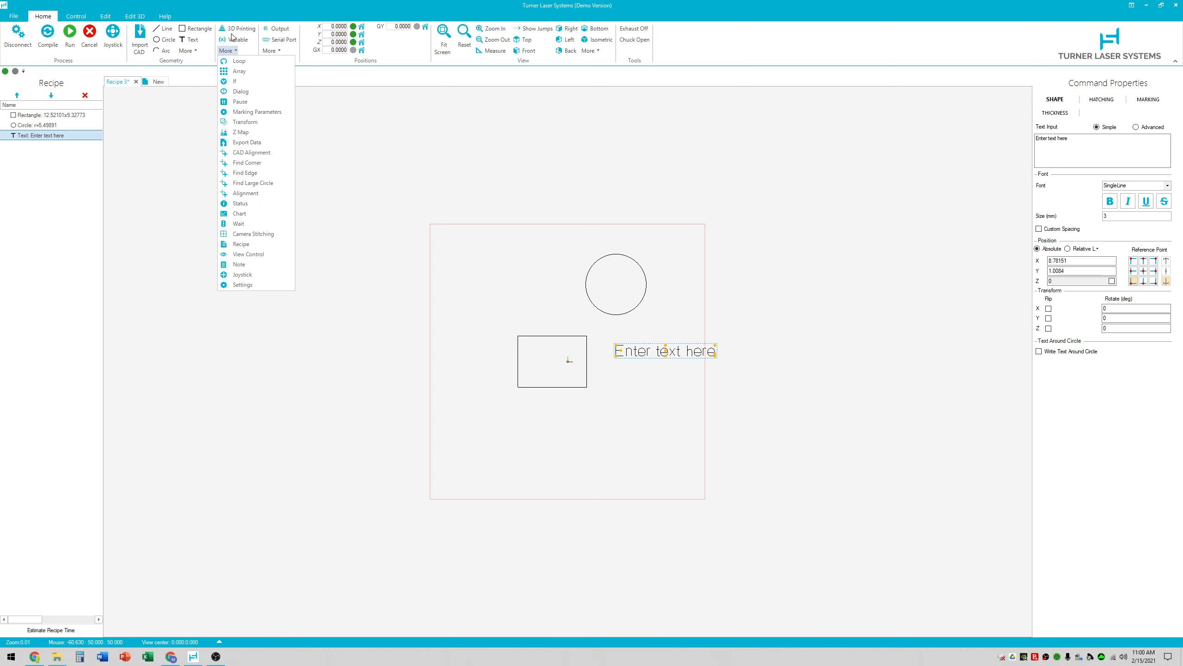
click(233, 41)
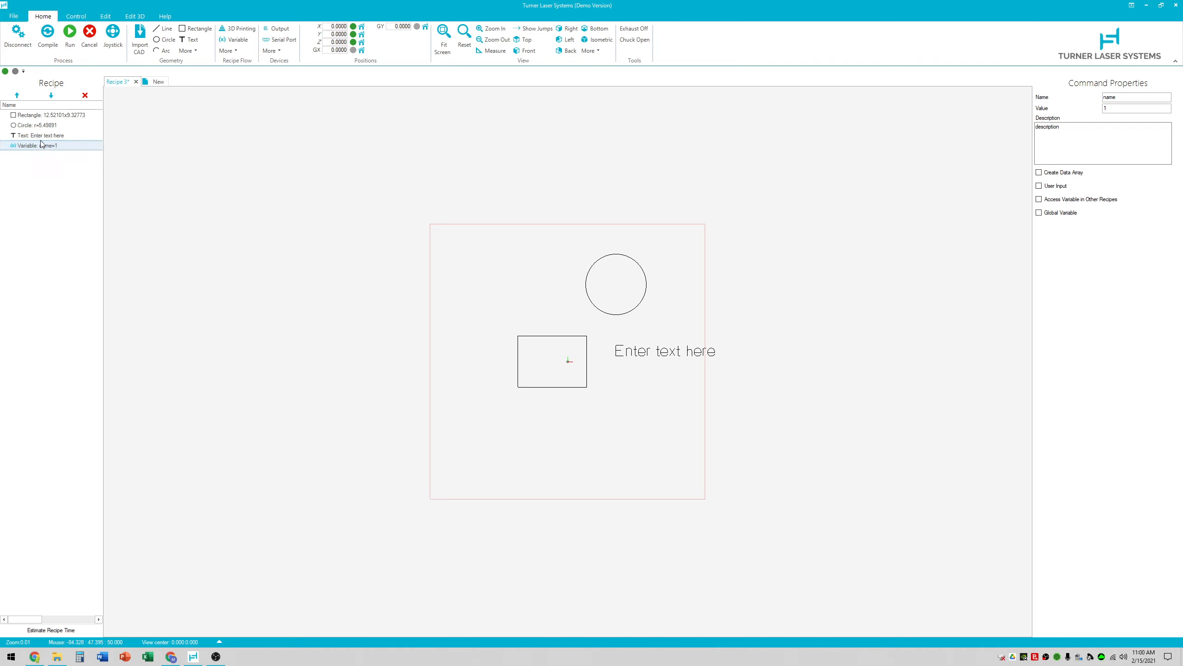
click(229, 50)
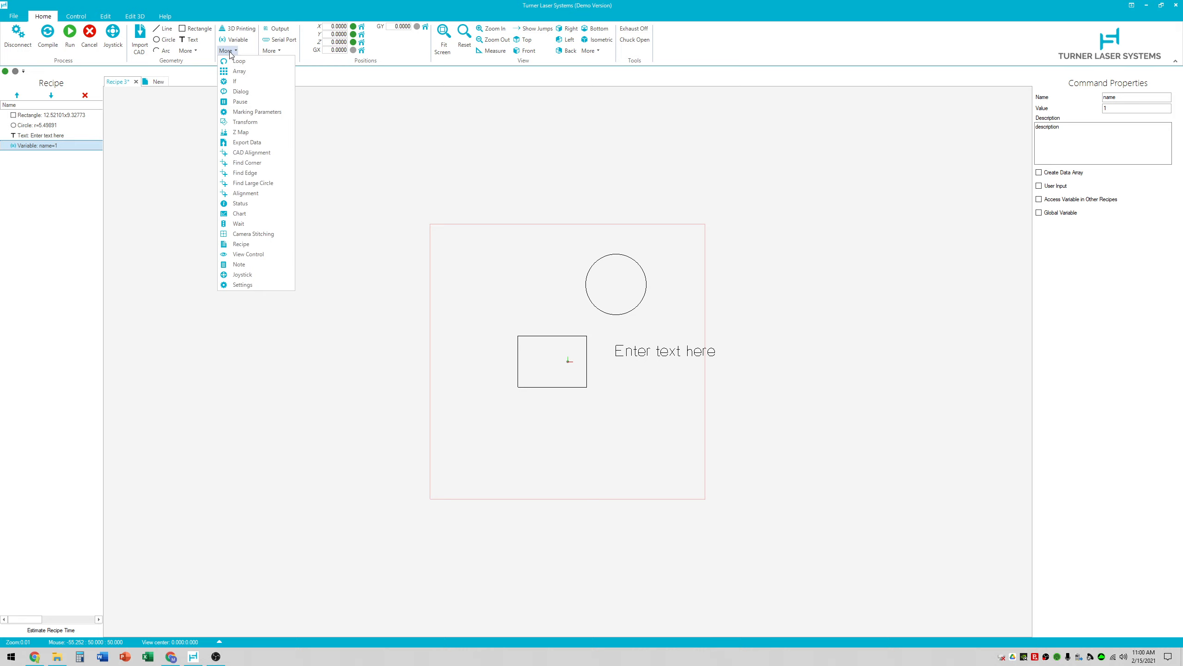
click(268, 51)
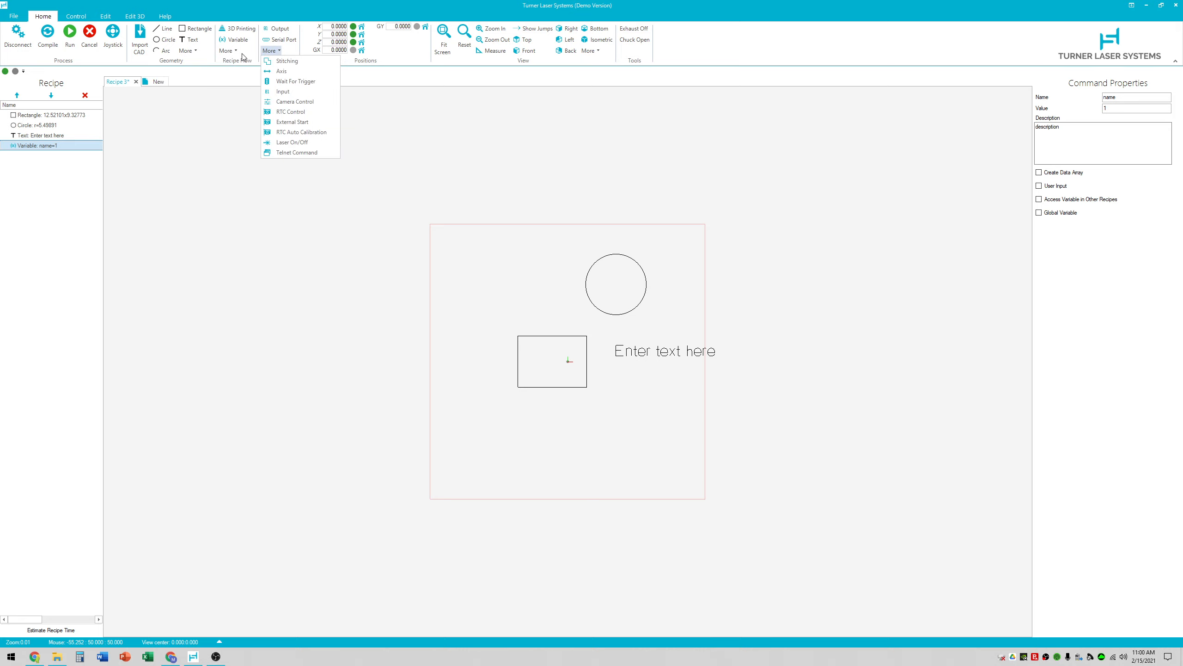
click(272, 52)
click(275, 52)
click(186, 178)
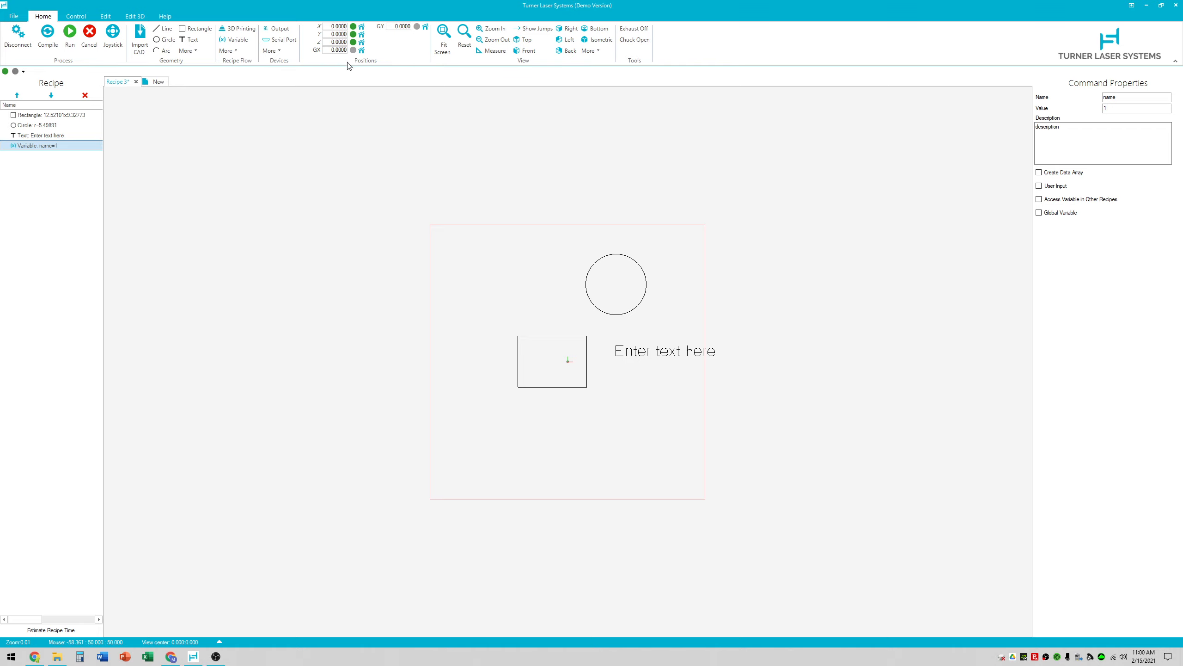
Move the X axis to position 50.
click(338, 27)
text(50)
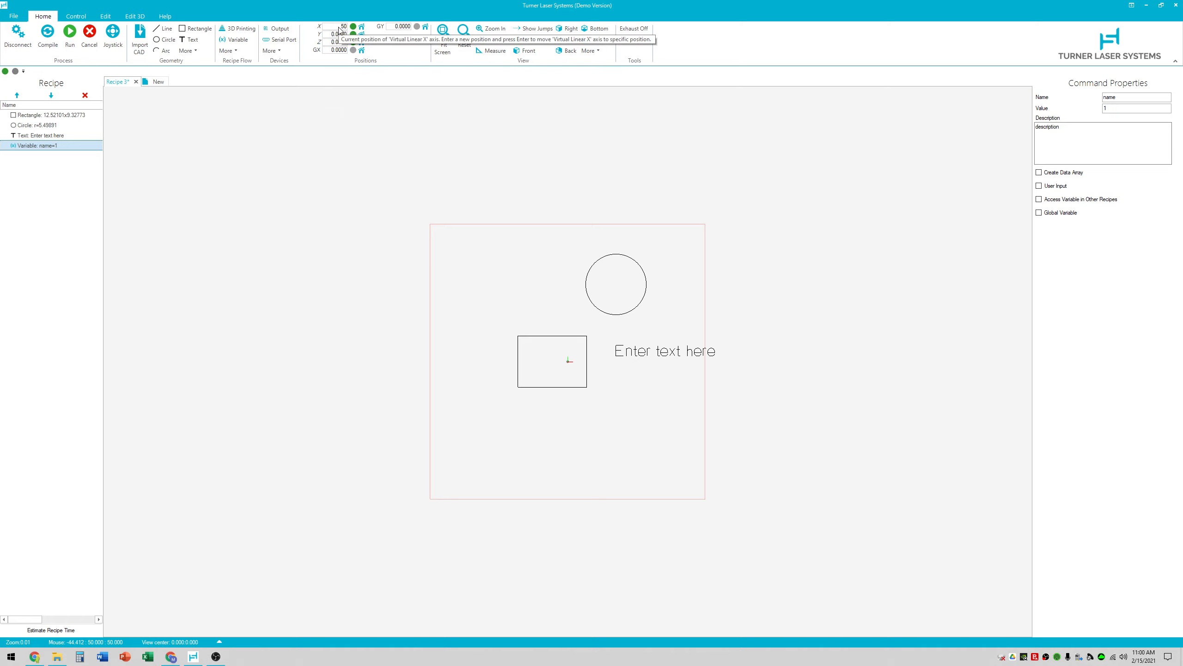
key(Return)
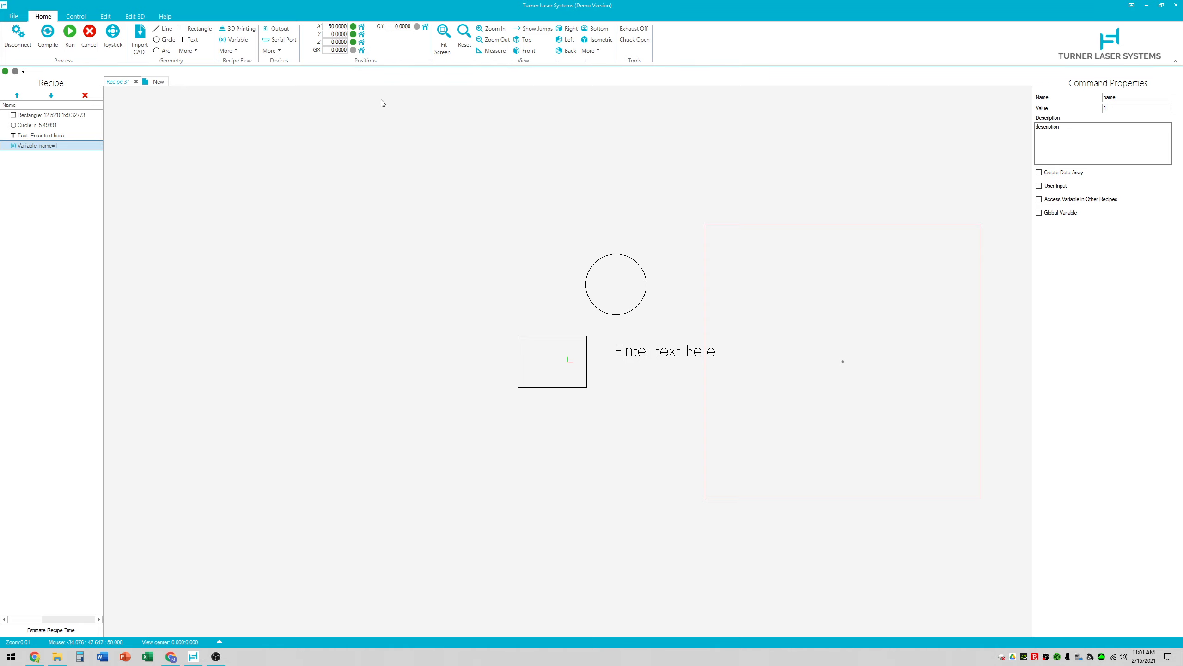
Move the GX axis to position 10 and back to 0.
click(338, 50)
text(10)
key(Return)
click(333, 52)
text(0)
key(Return)
Measure the distance from the upper-left corner of the text to the upper-left corner of the rectangle.
click(442, 47)
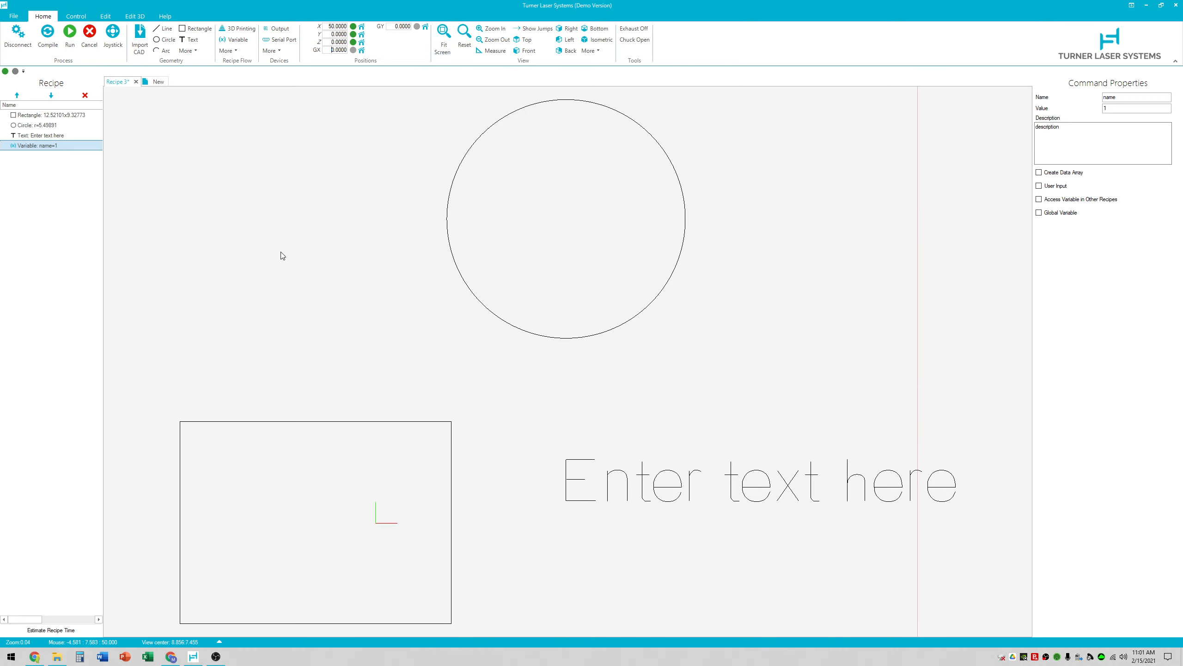
click(464, 45)
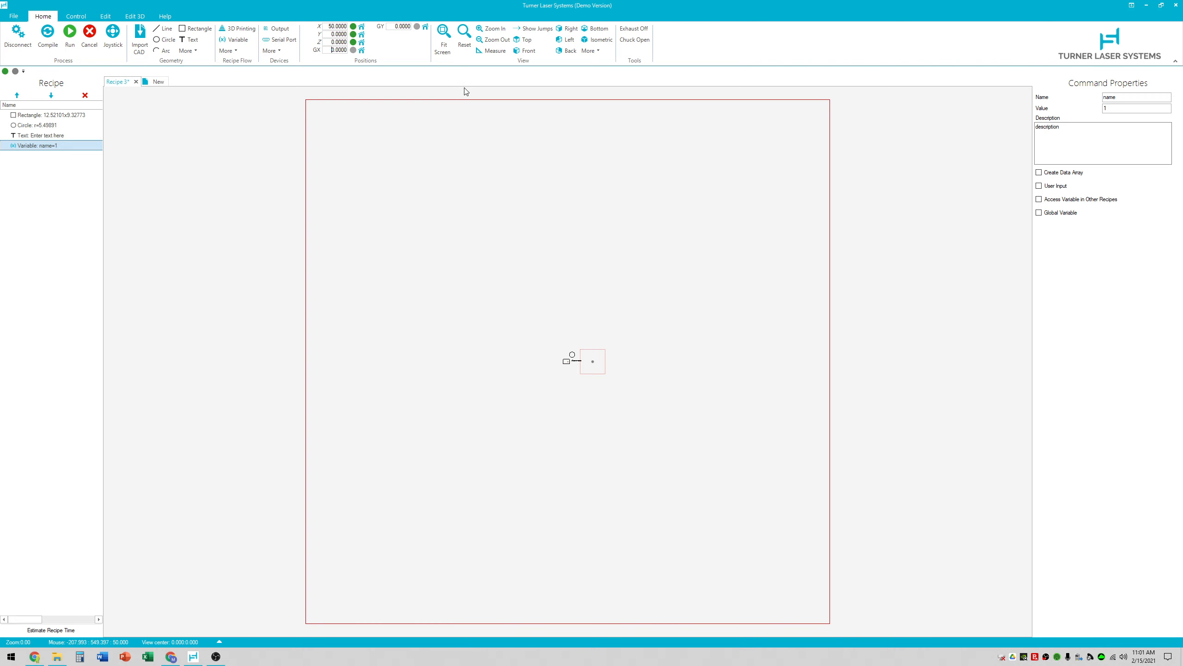
click(443, 40)
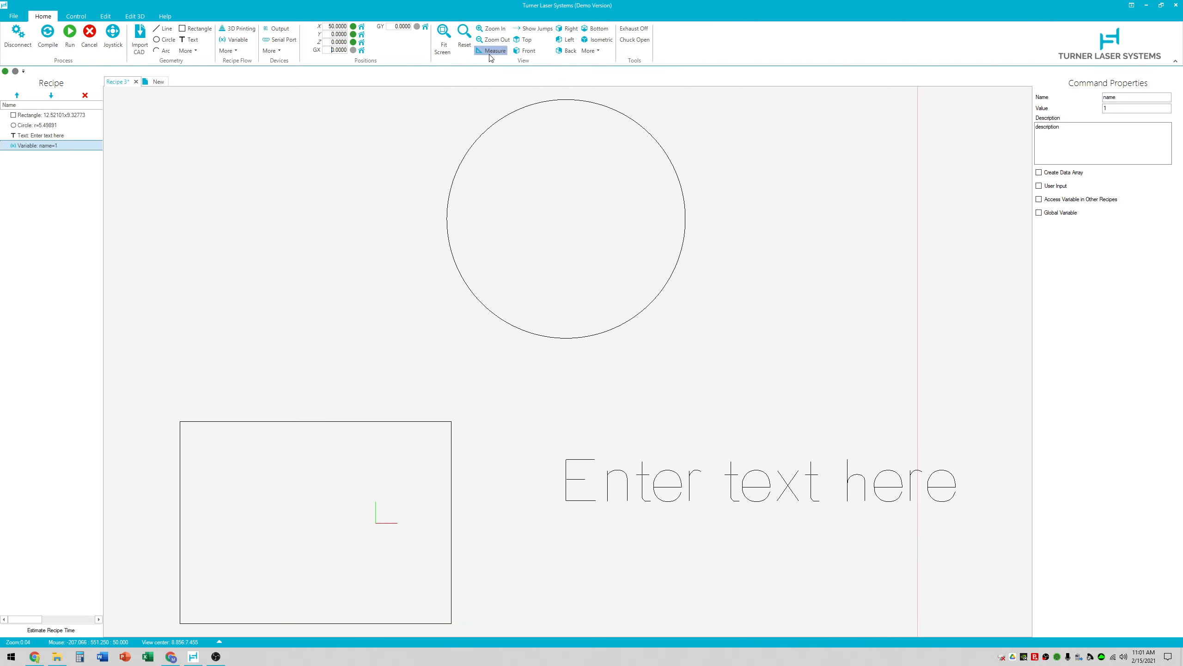
click(490, 52)
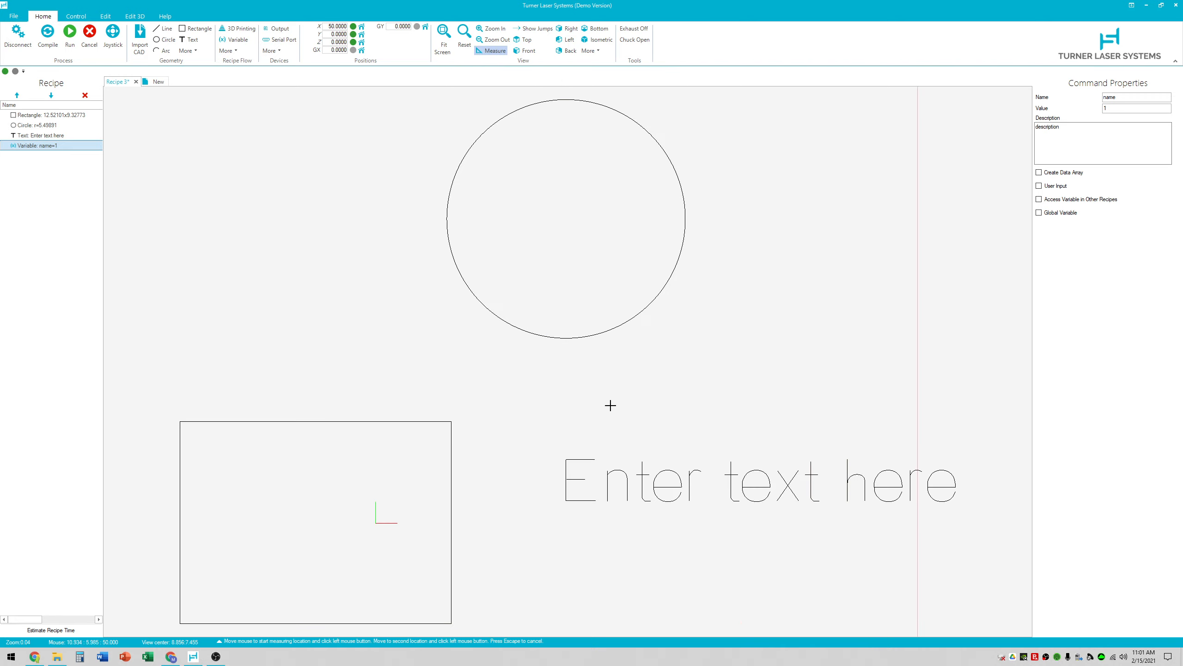
click(570, 459)
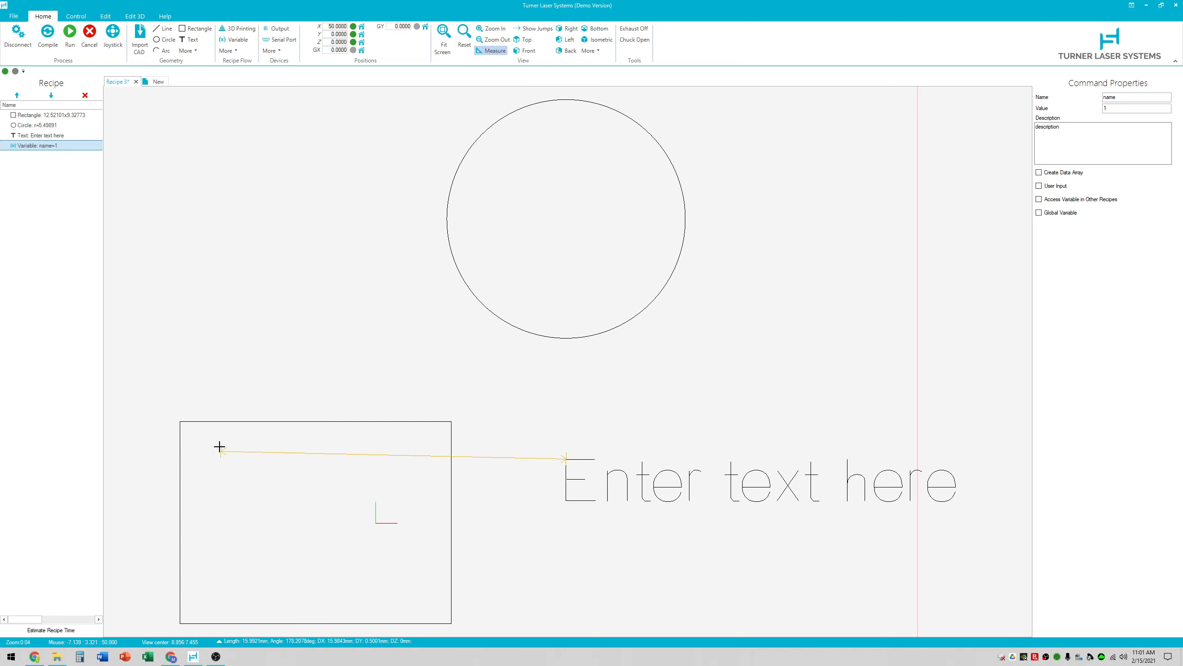
click(181, 423)
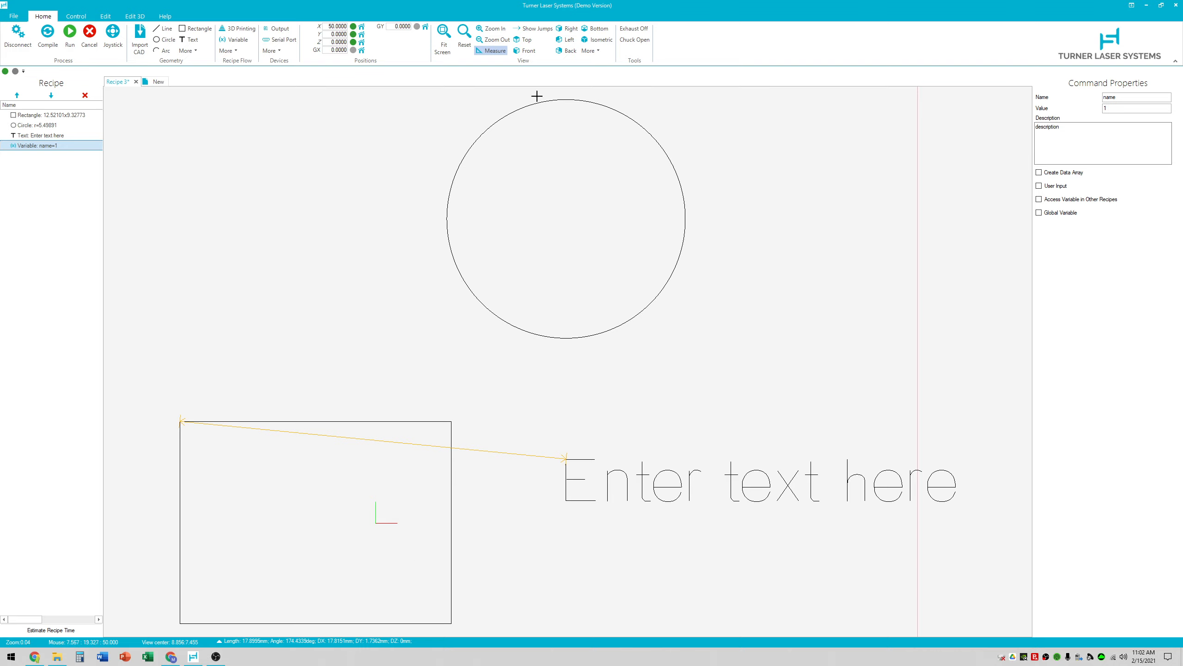
Show the laser jump paths between the recipe's shapes.
click(535, 30)
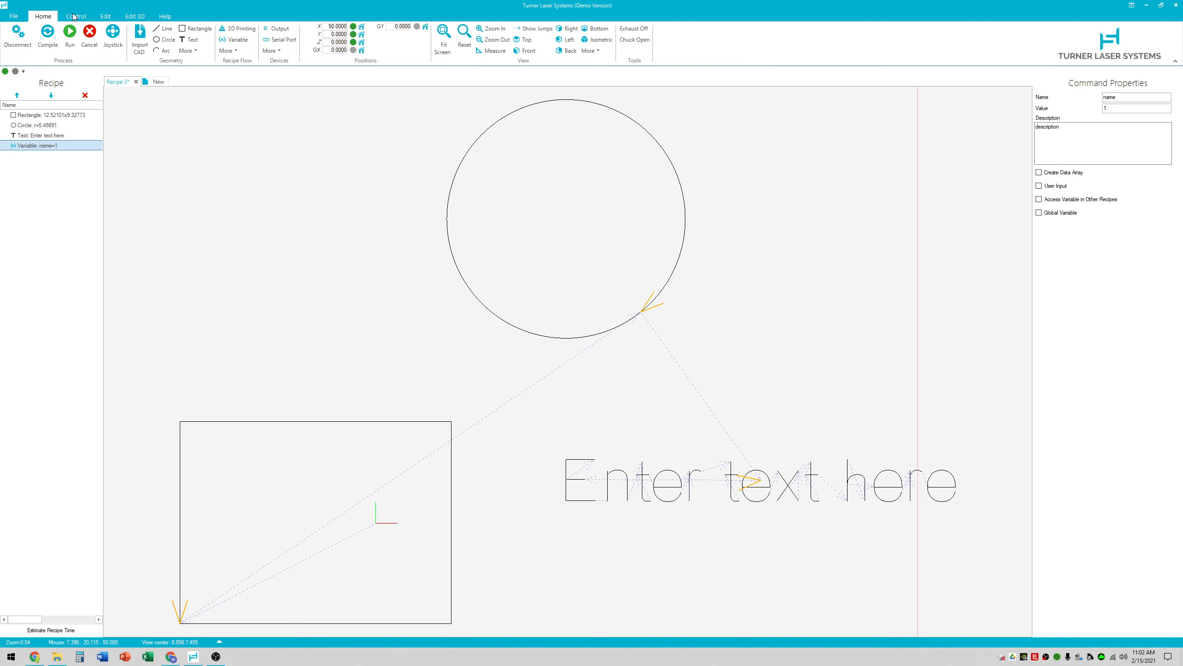
Examine the galvo calibration settings, including grid points, marking pattern, detection mode and scanner orientation.
click(75, 17)
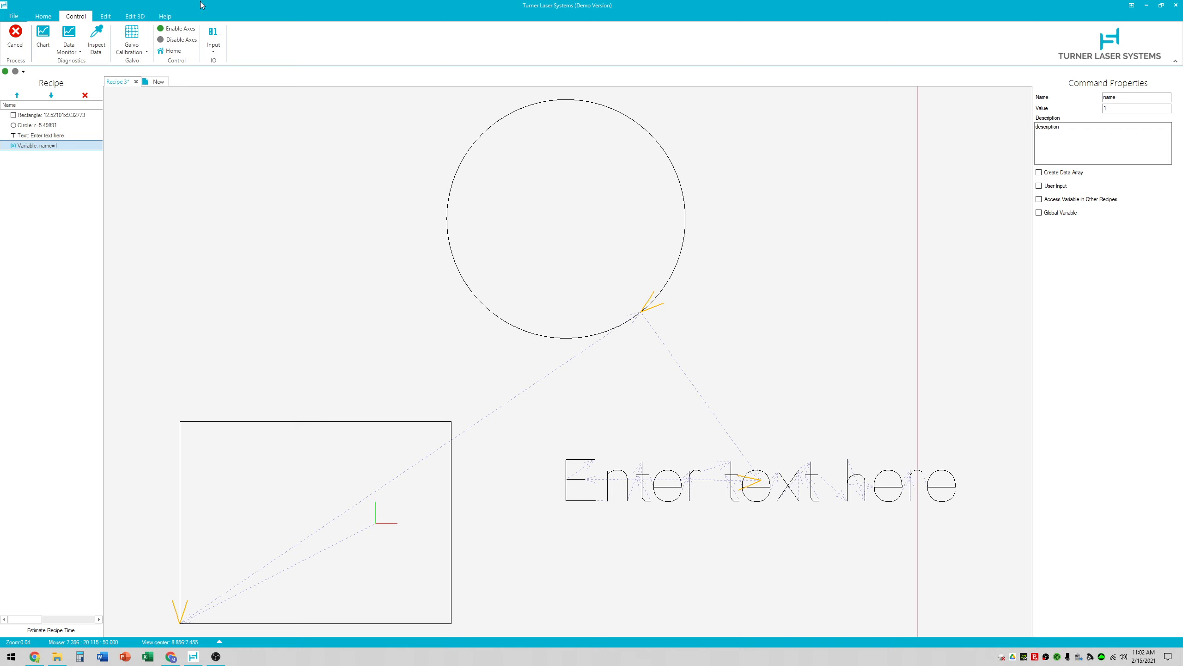
click(141, 45)
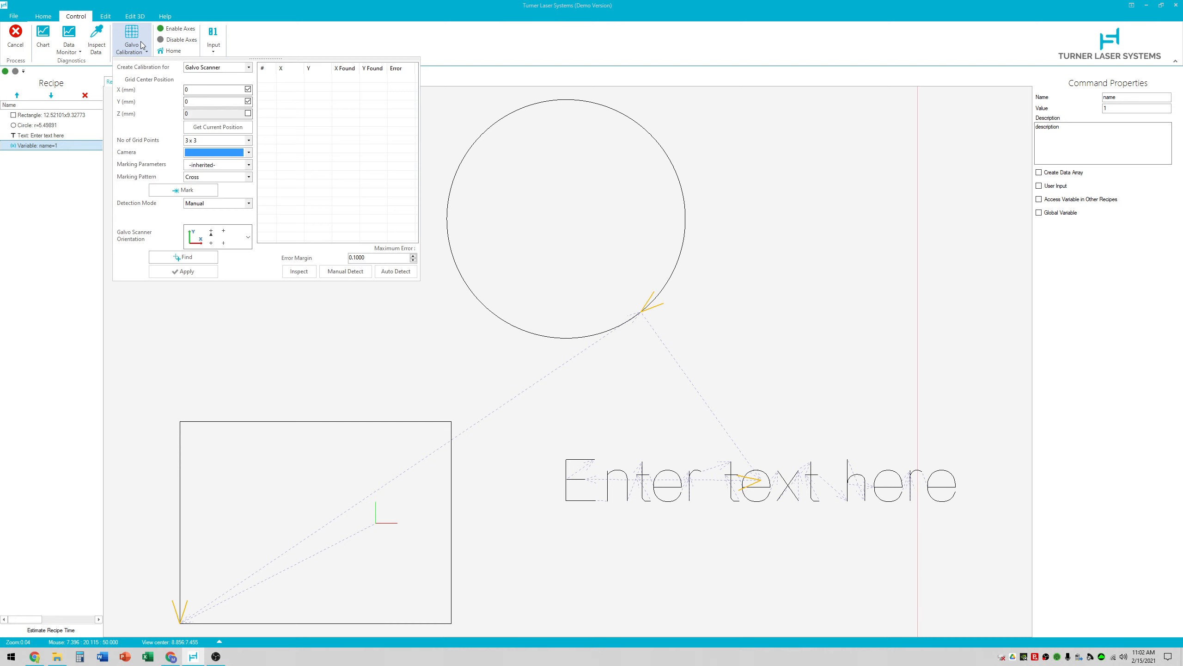
click(135, 50)
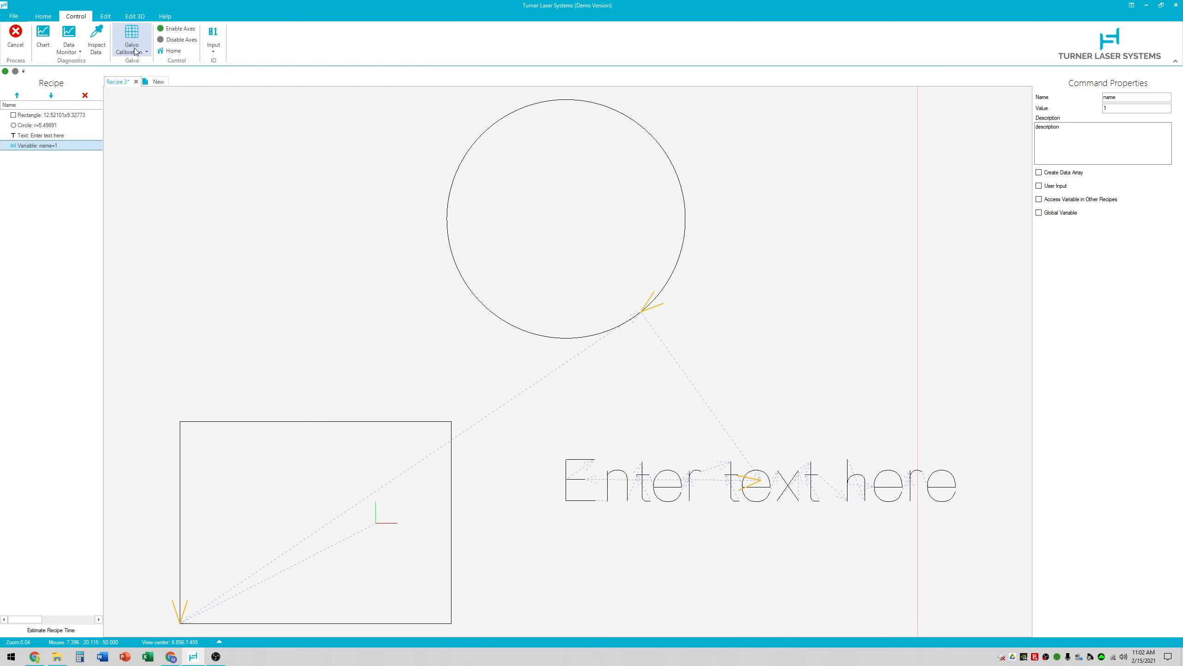
click(110, 17)
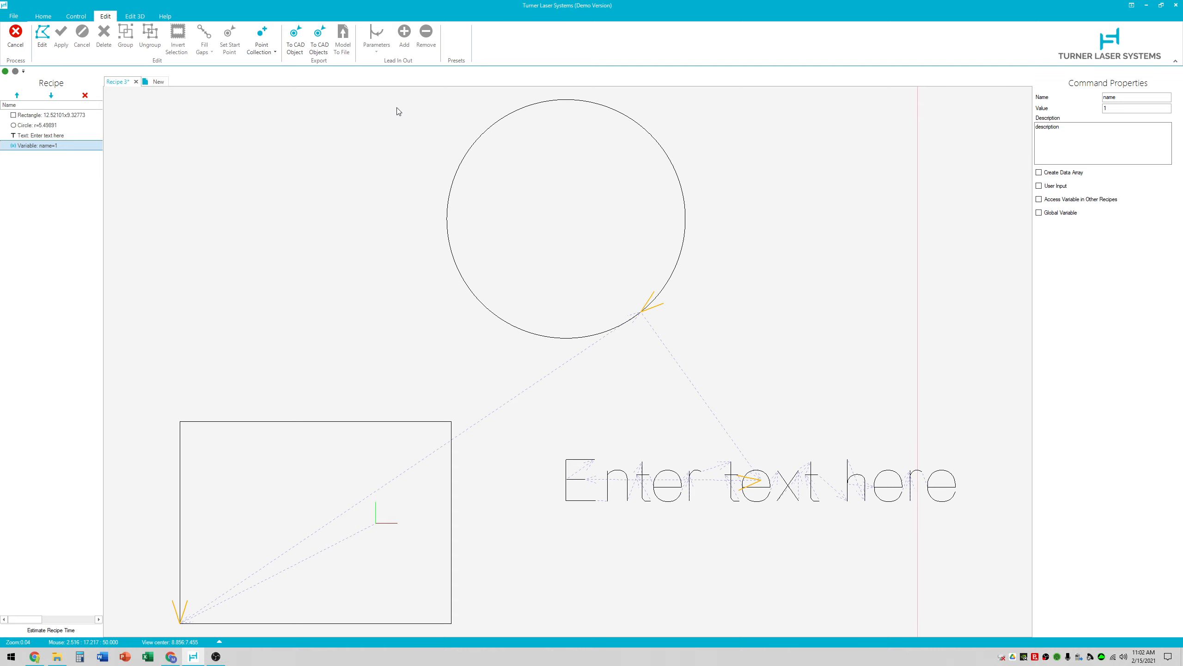
click(134, 17)
click(165, 16)
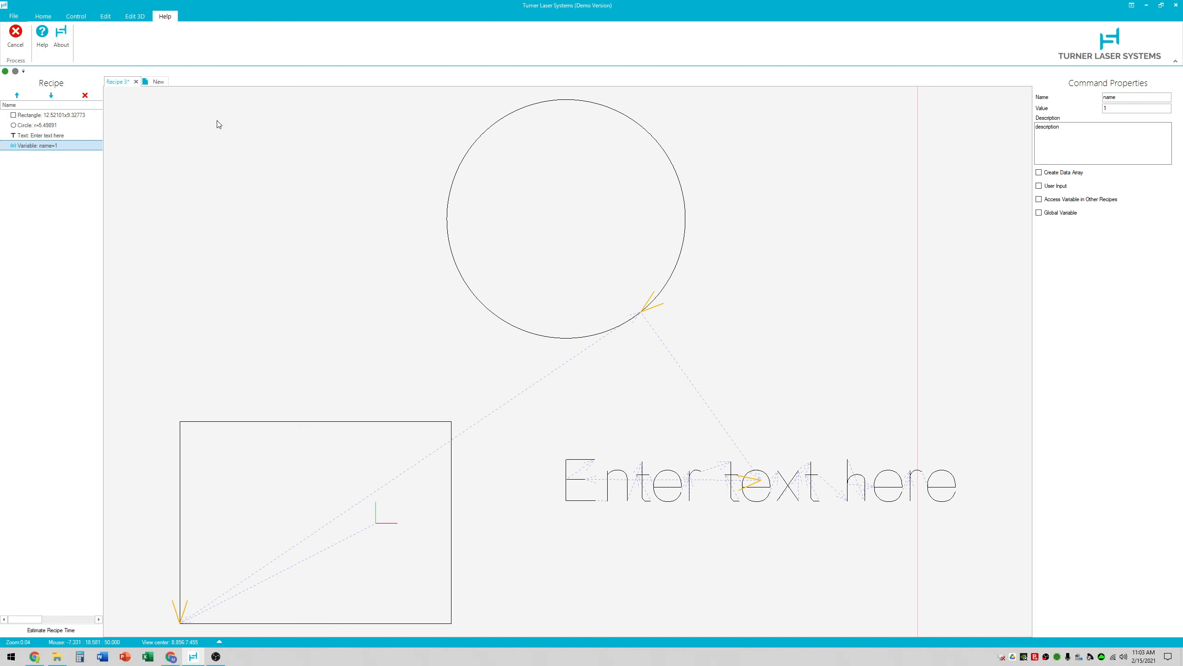
click(43, 16)
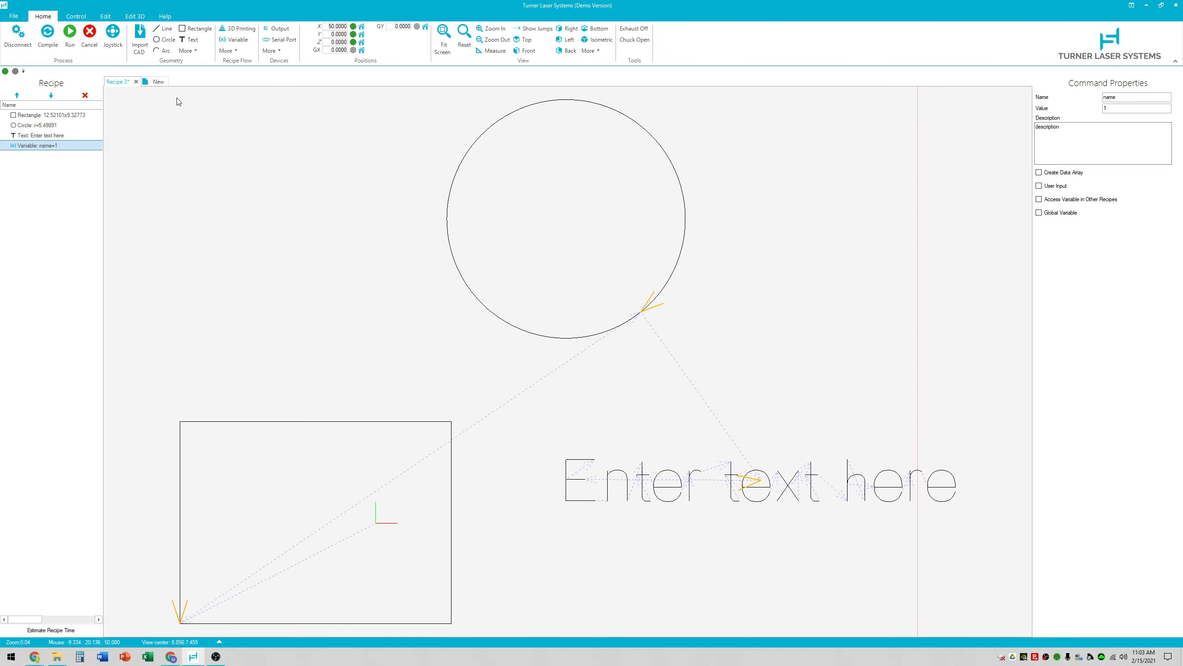